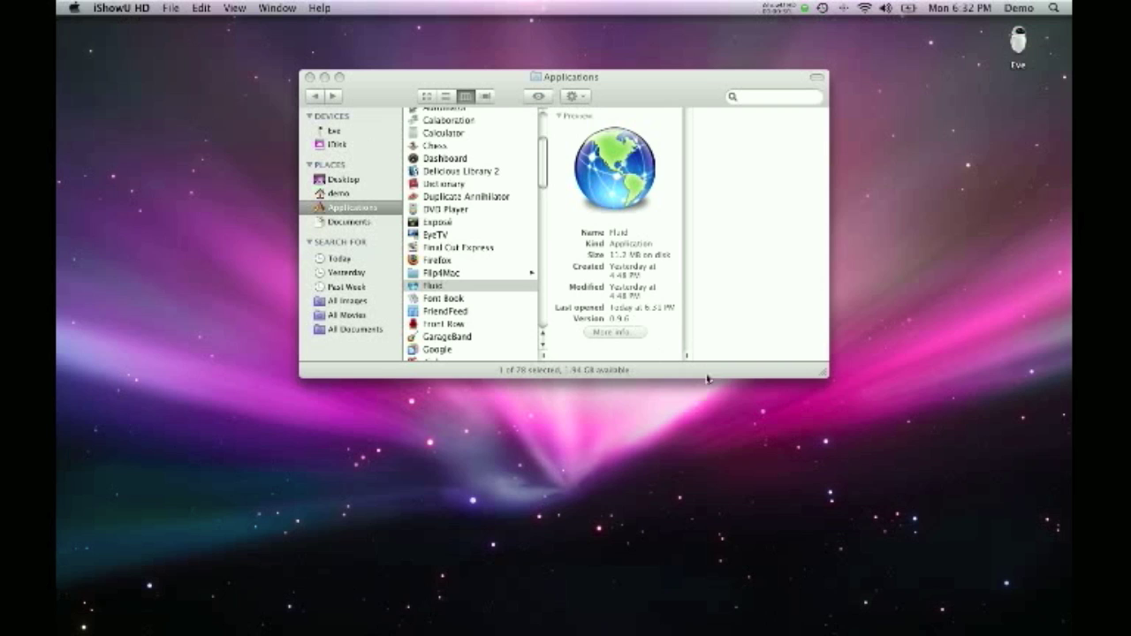
- Show the Fluid app's preview in the Applications folder in column view
{"action": "mouse_move", "coordinate": [807, 620]}
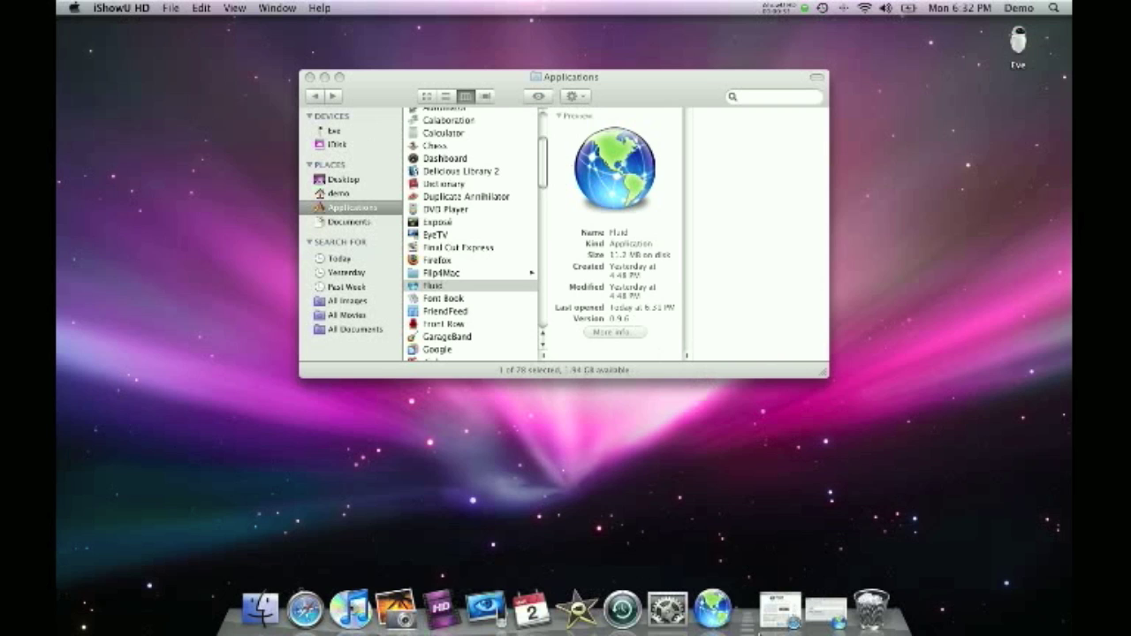
{"action": "left_click", "coordinate": [800, 614]}
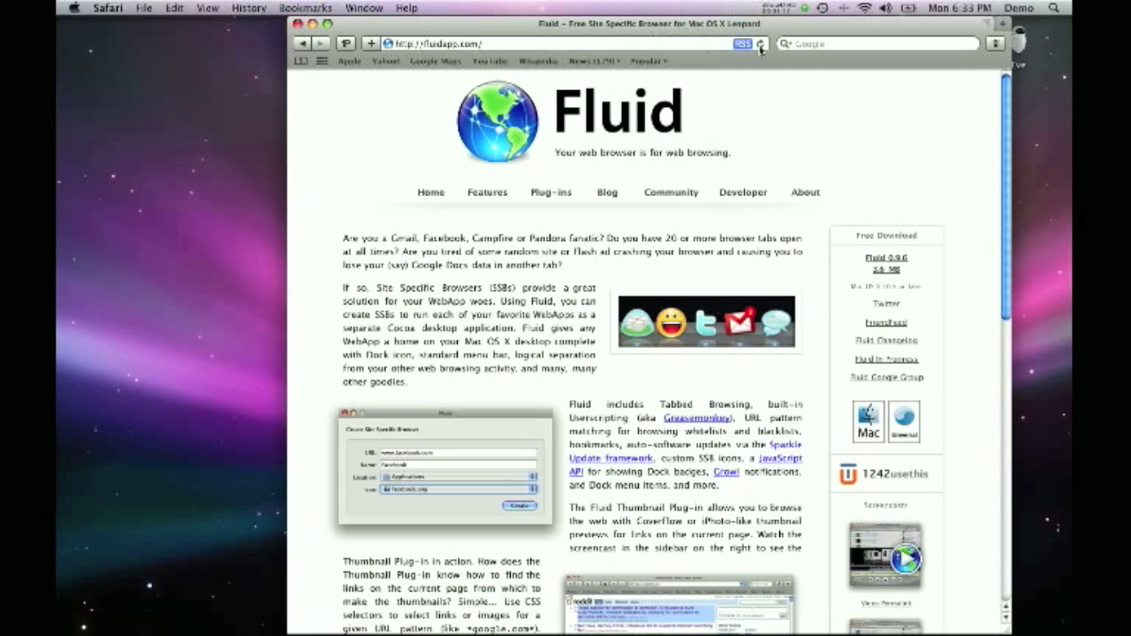
{"action": "left_click", "coordinate": [312, 25]}
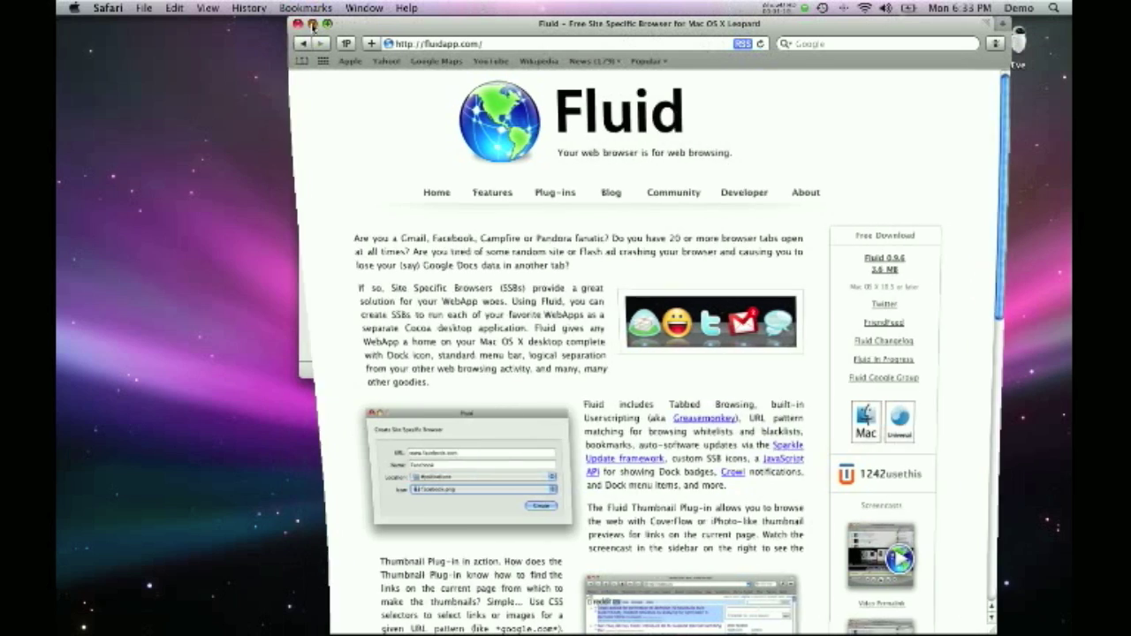
{"action": "left_click", "coordinate": [661, 86]}
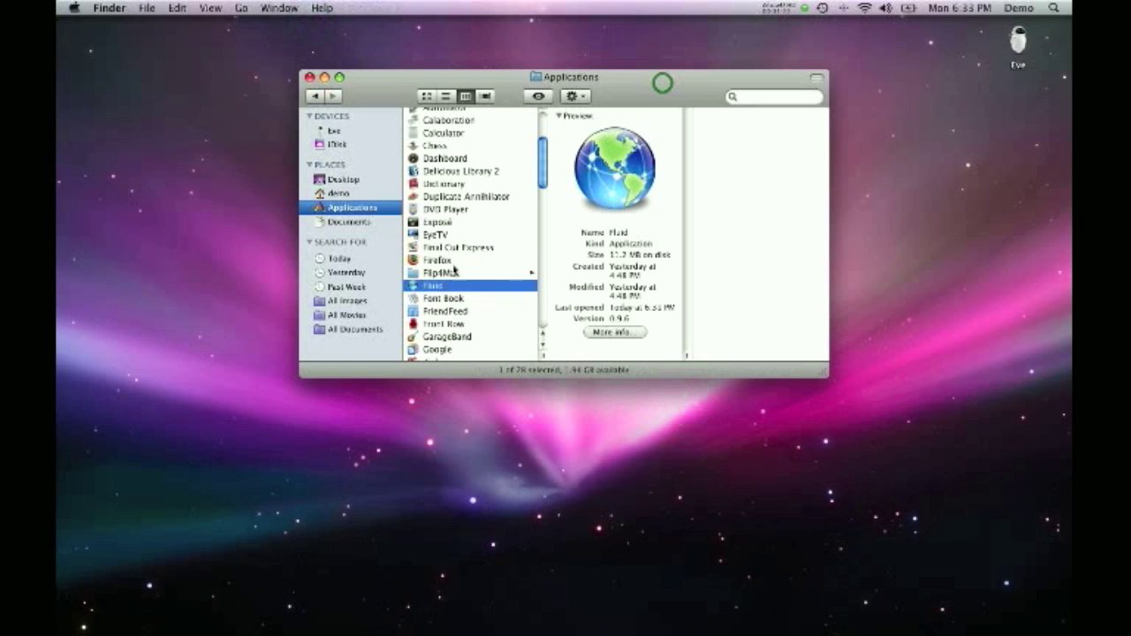
{"action": "double_click", "coordinate": [431, 288]}
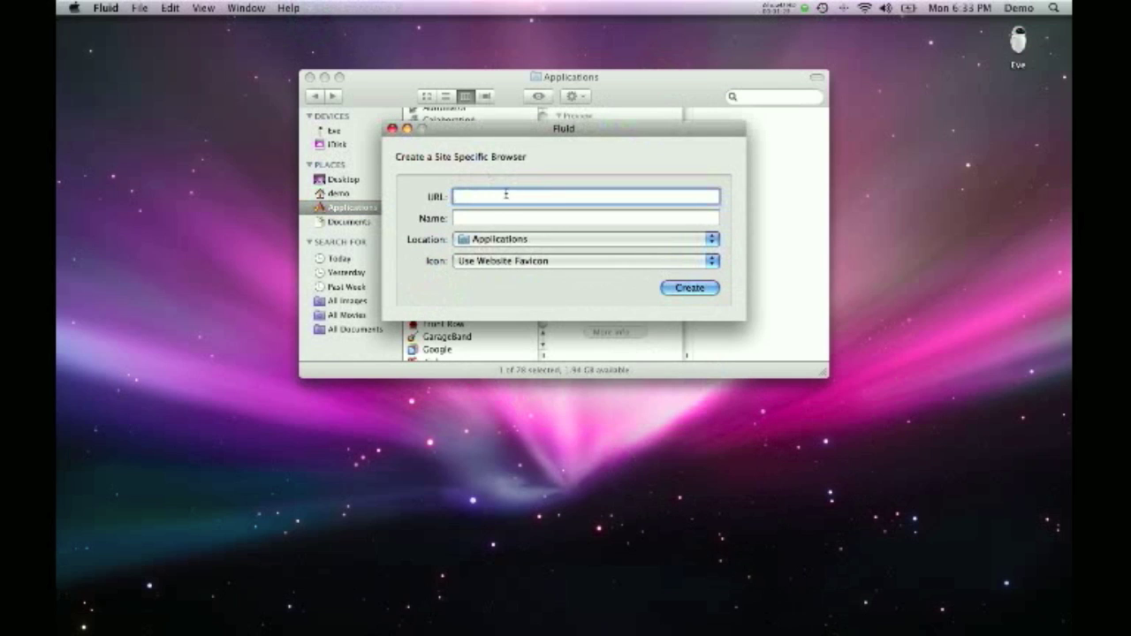
{"action": "type", "text": "http://ww.digg.com"}
{"action": "key", "text": "Tab"}
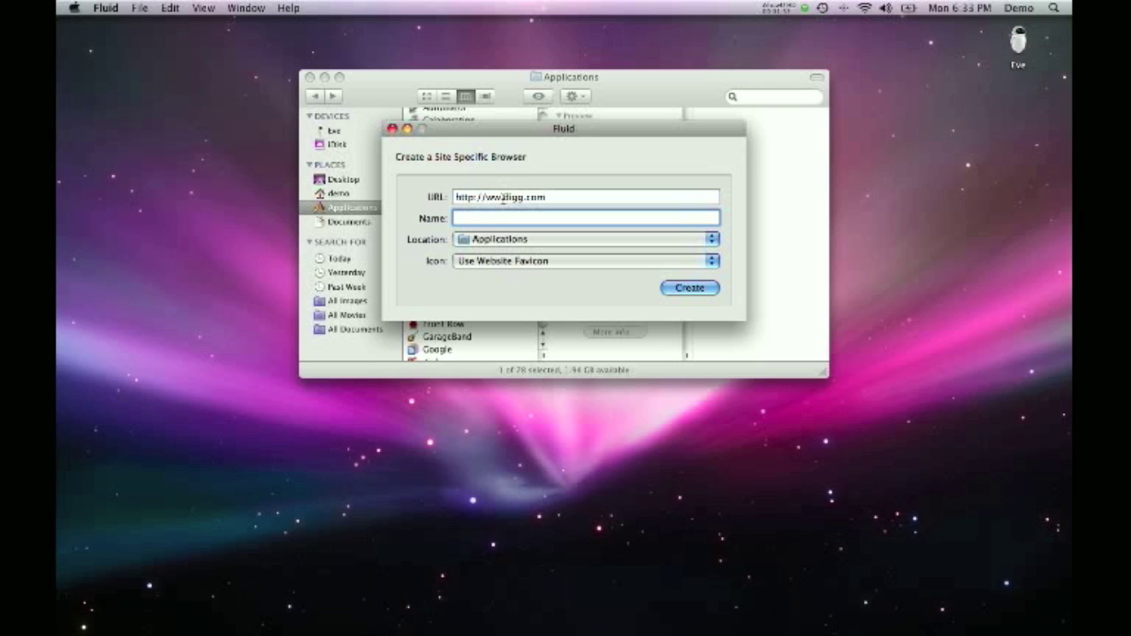
{"action": "left_click", "coordinate": [492, 197]}
{"action": "type", "text": "w"}
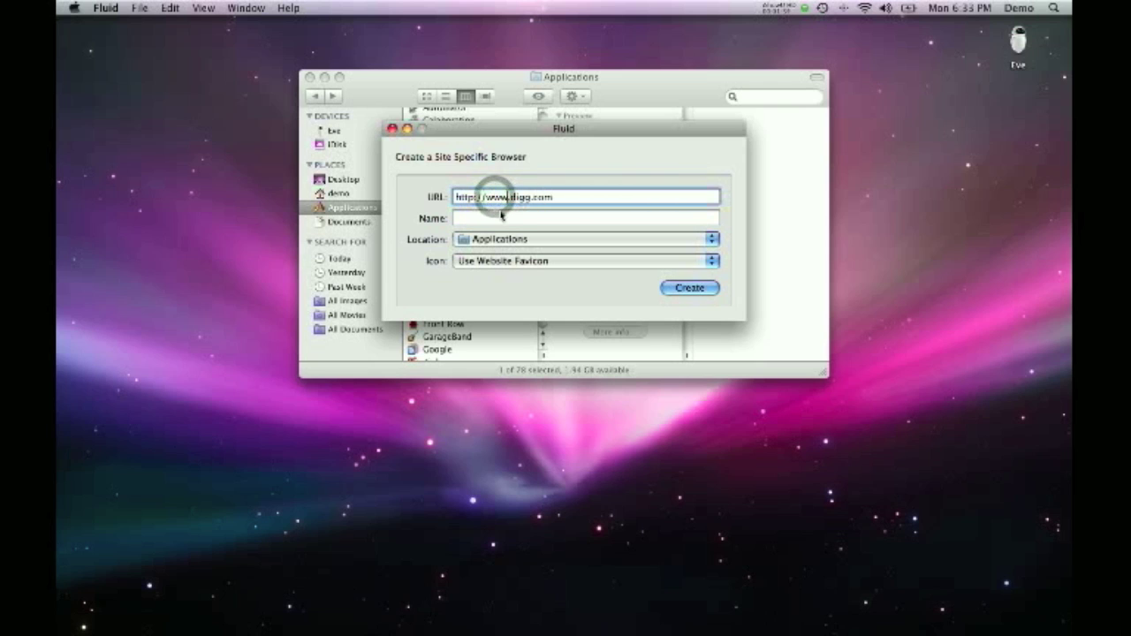
- Name the browser Digg, create it in Applications and launch it
{"action": "left_click", "coordinate": [512, 218]}
{"action": "type", "text": "Digg"}
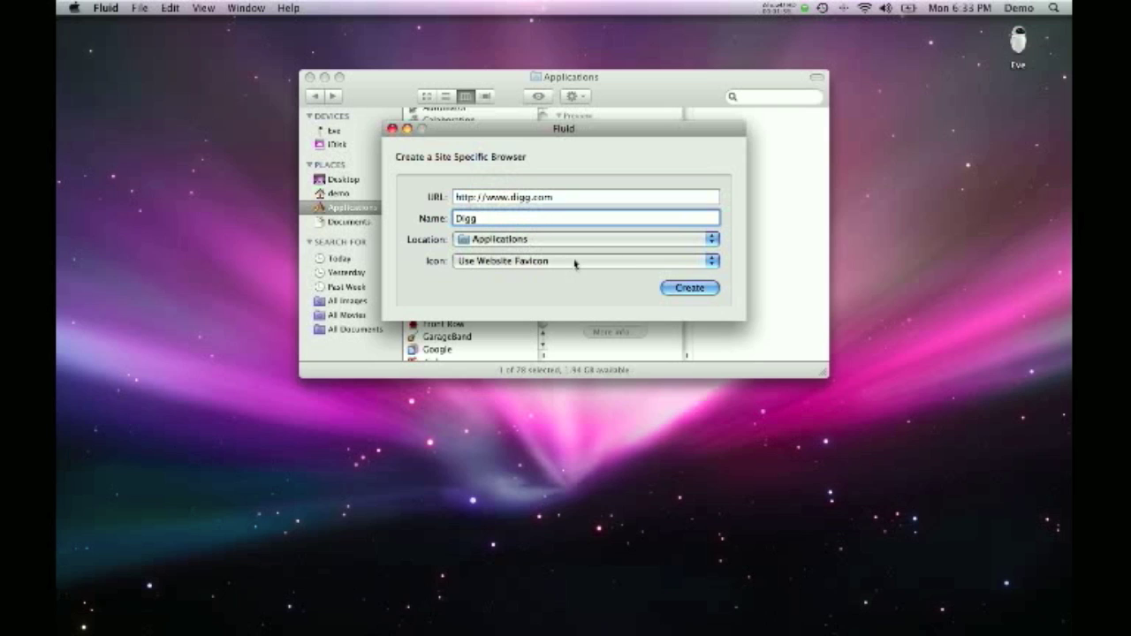
{"action": "left_click", "coordinate": [689, 288]}
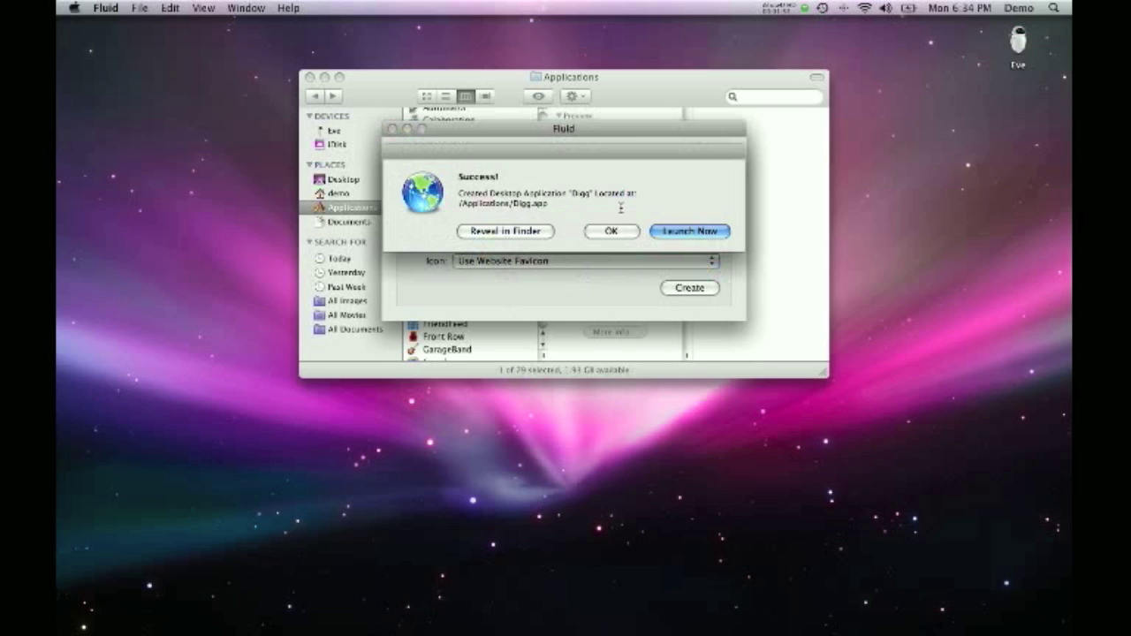
{"action": "left_click", "coordinate": [686, 232]}
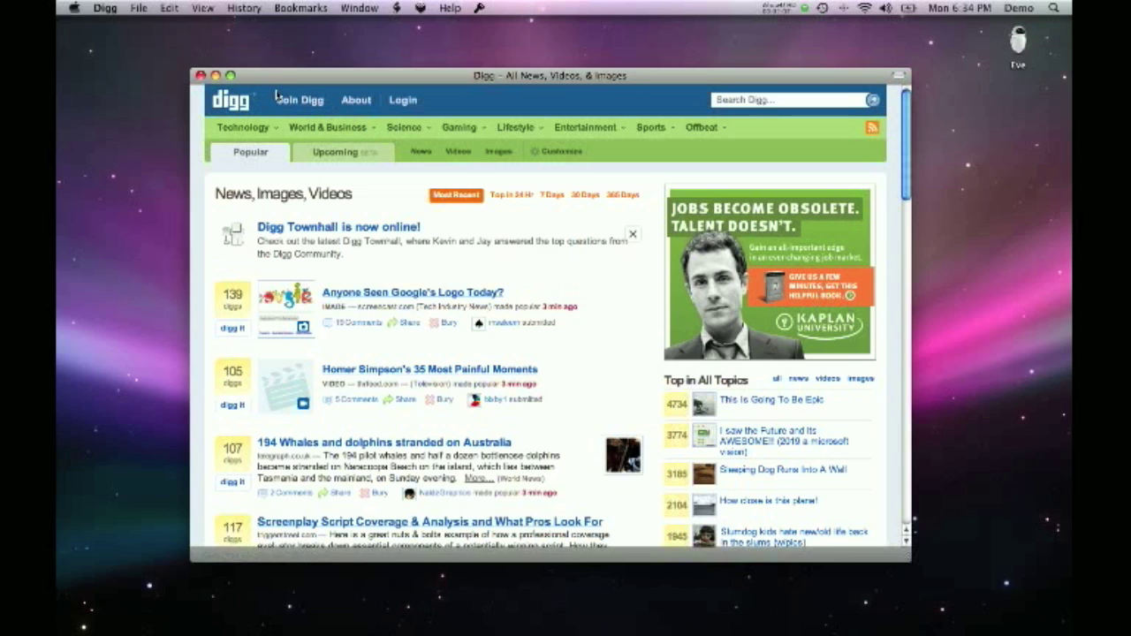
- Choose Convert to MenuExtra SSB… from the Digg application menu
{"action": "left_click", "coordinate": [105, 8]}
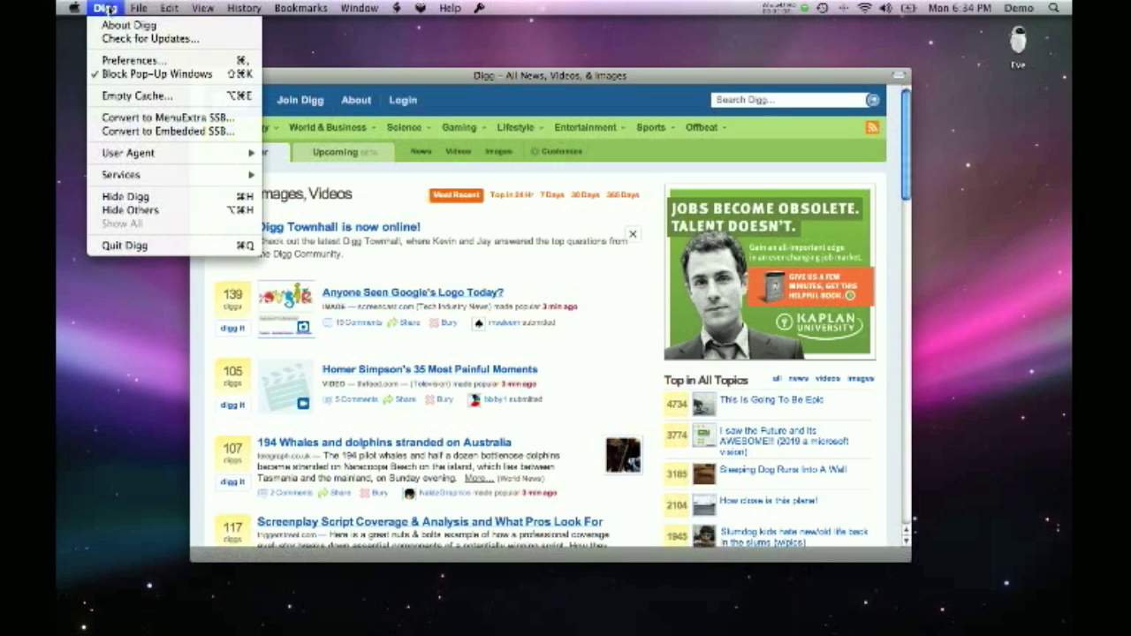
{"action": "left_click", "coordinate": [156, 120]}
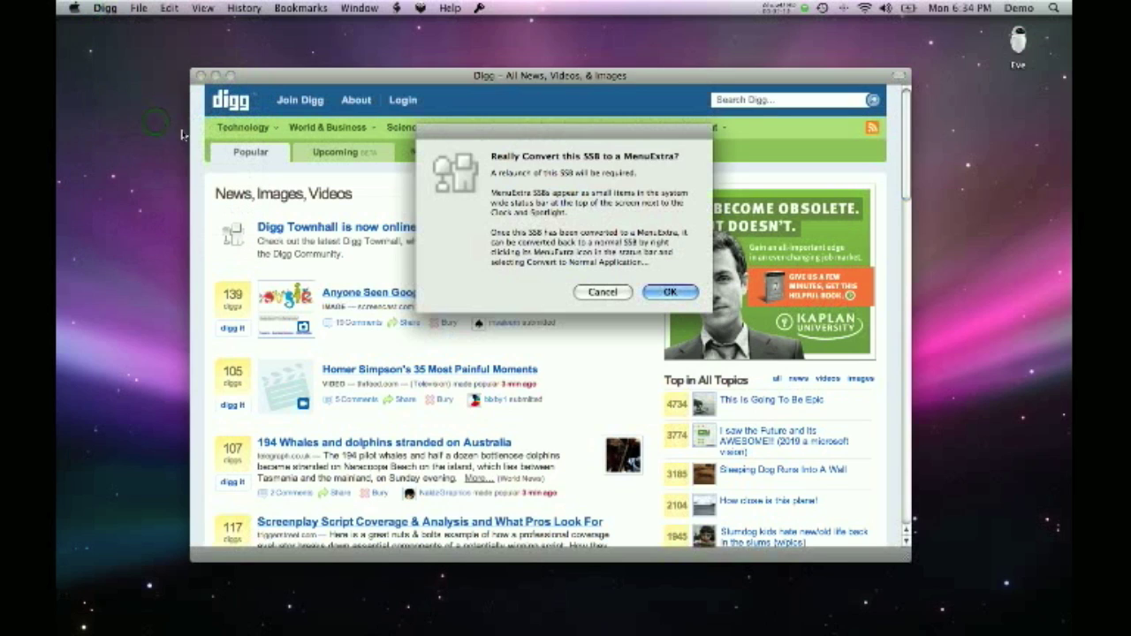
- Confirm the MenuExtra conversion and drop down the Digg panel from the menu bar
{"action": "left_click", "coordinate": [669, 292]}
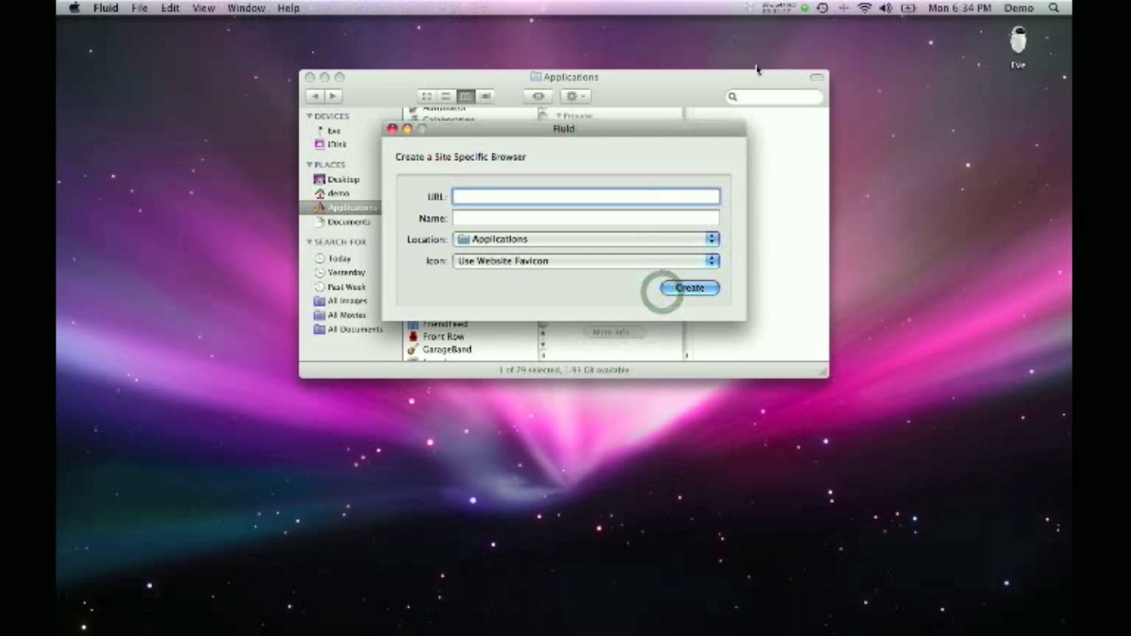
{"action": "left_click", "coordinate": [752, 10]}
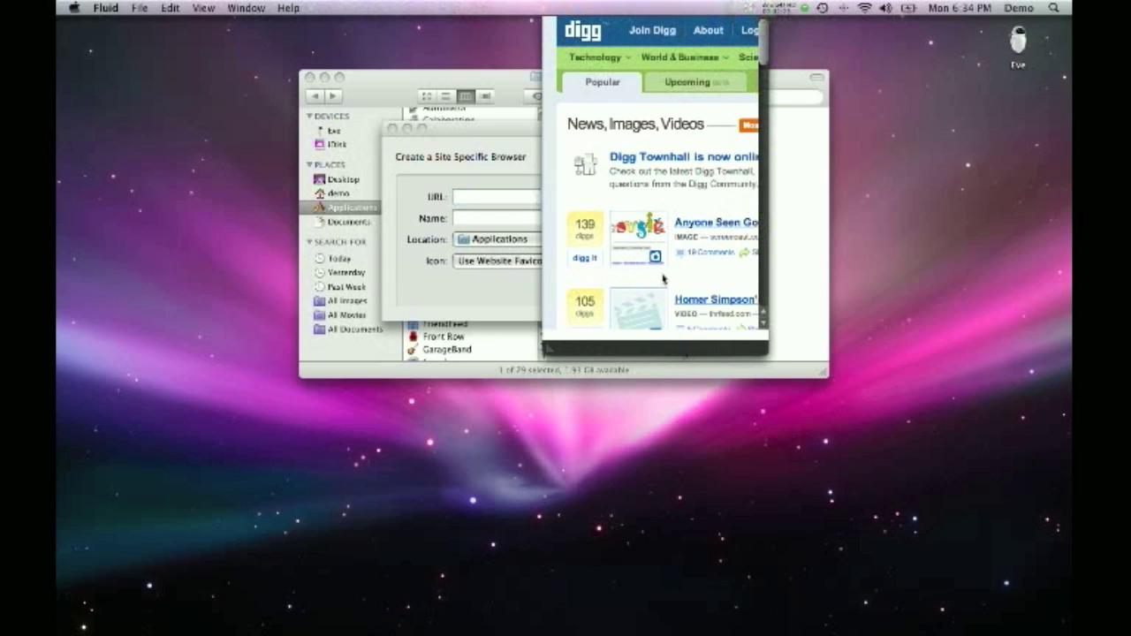
{"action": "scroll", "coordinate": [662, 265], "scroll_direction": "right", "scroll_amount": 3}
{"action": "scroll", "coordinate": [663, 280], "scroll_direction": "left", "scroll_amount": 3}
- Widen the Digg panel to show the full category bar, then toggle it closed and open
{"action": "left_click_drag", "start_coordinate": [549, 354], "coordinate": [399, 354]}
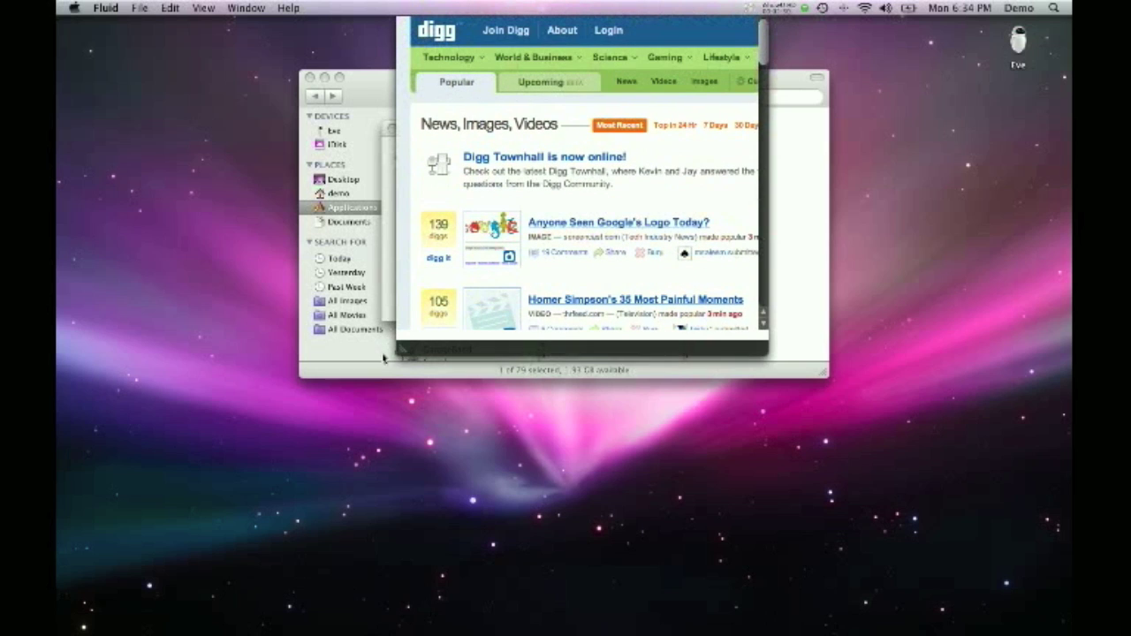
{"action": "left_click_drag", "start_coordinate": [397, 352], "coordinate": [328, 351]}
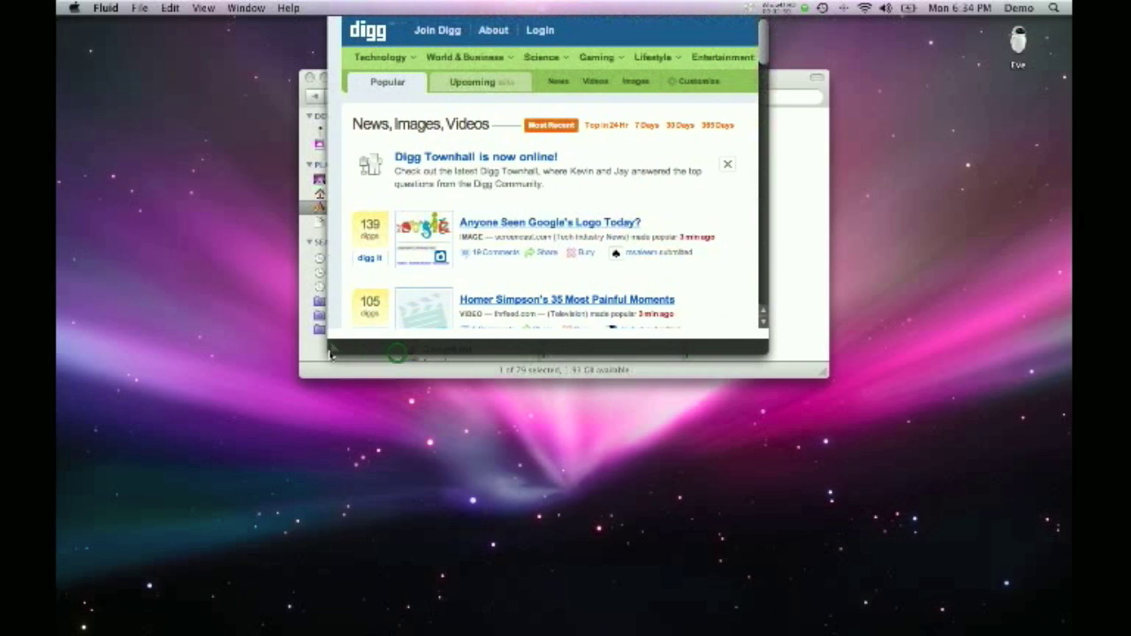
{"action": "left_click", "coordinate": [747, 11]}
{"action": "left_click", "coordinate": [747, 11]}
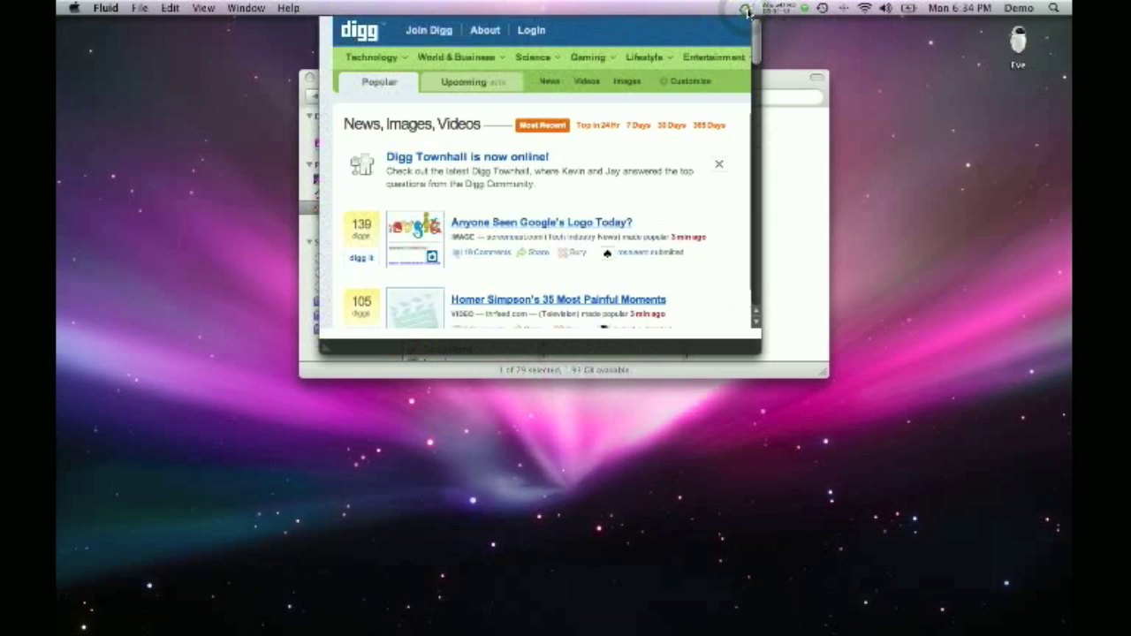
{"action": "left_click", "coordinate": [747, 10]}
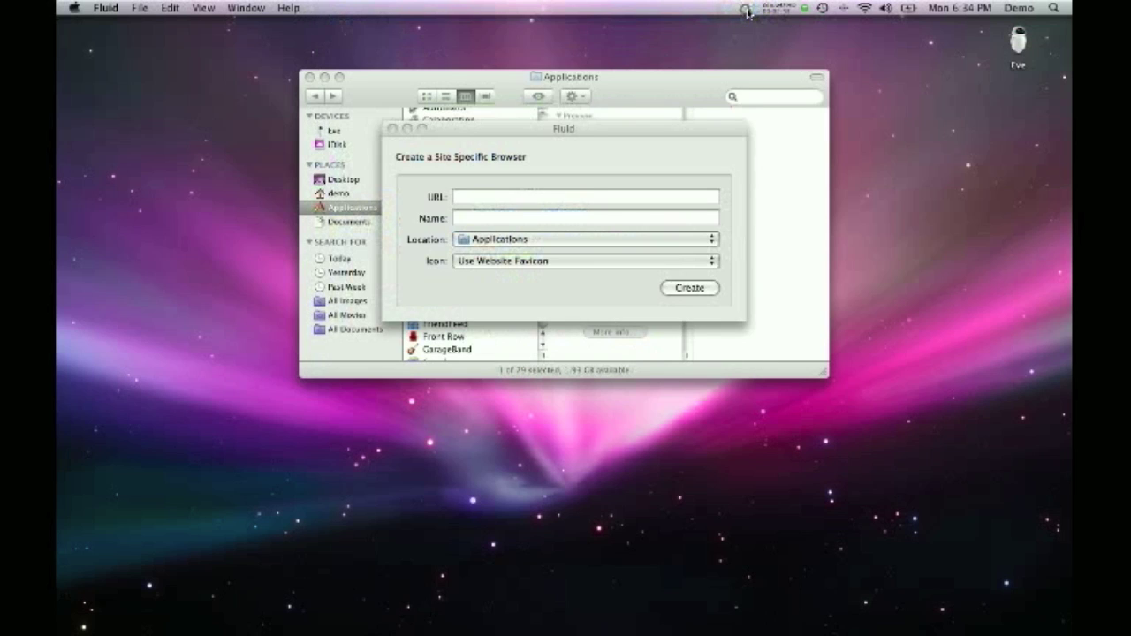
{"action": "left_click", "coordinate": [746, 10]}
- Close the Digg panel and launch Fluid from the Eve disk's Applications folder, allowing the downloaded app to open
{"action": "left_click", "coordinate": [746, 11]}
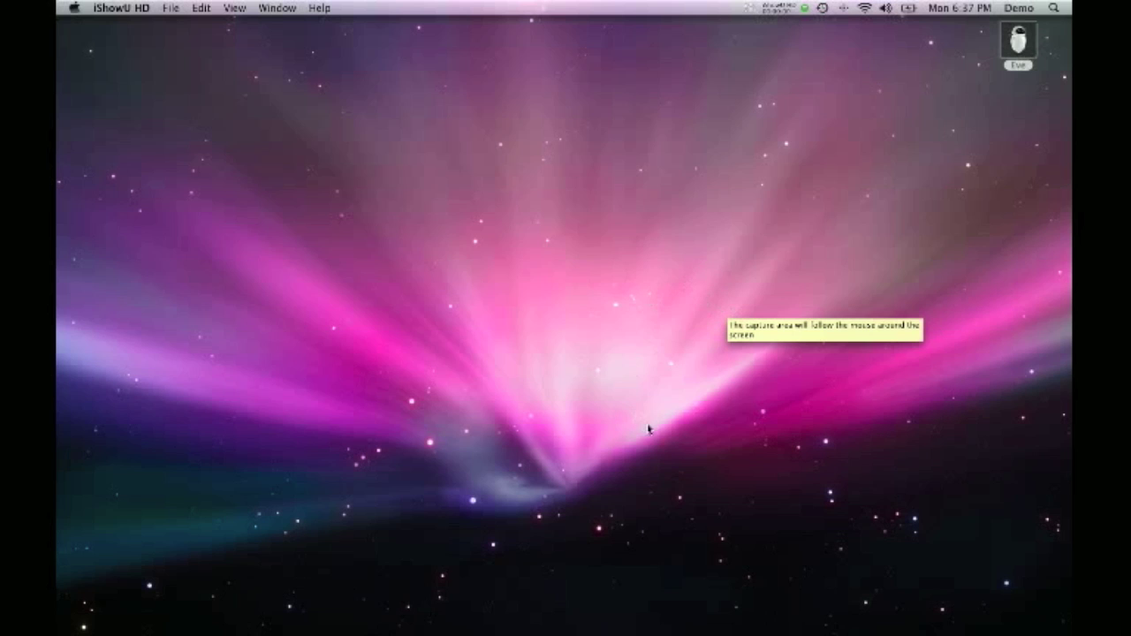
{"action": "left_click", "coordinate": [643, 336]}
{"action": "mouse_move", "coordinate": [669, 619]}
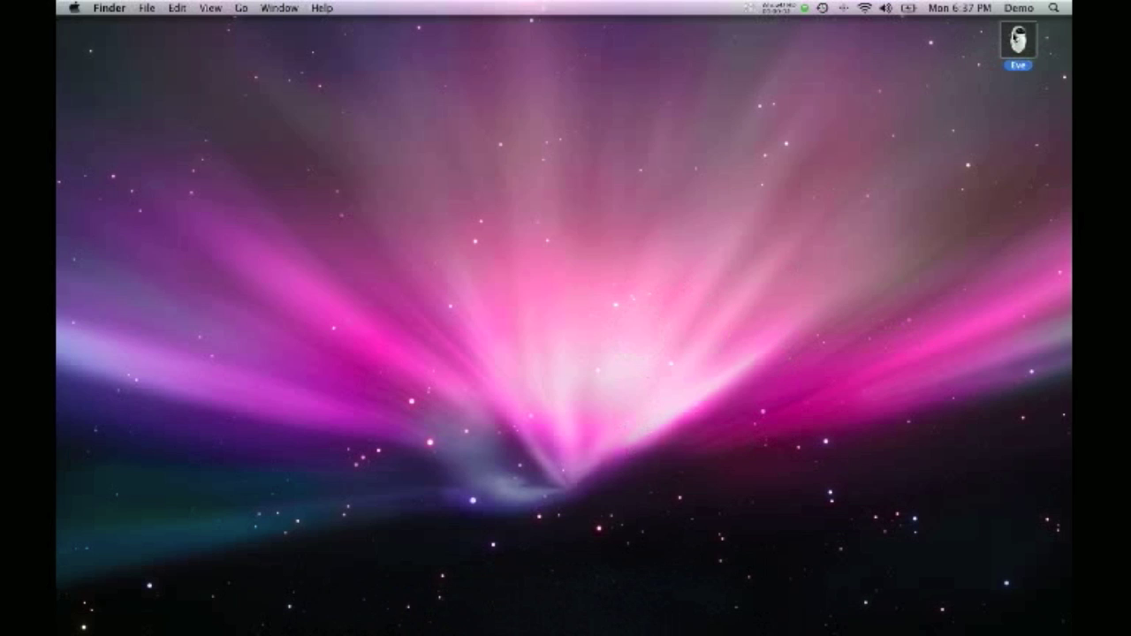
{"action": "double_click", "coordinate": [1019, 40]}
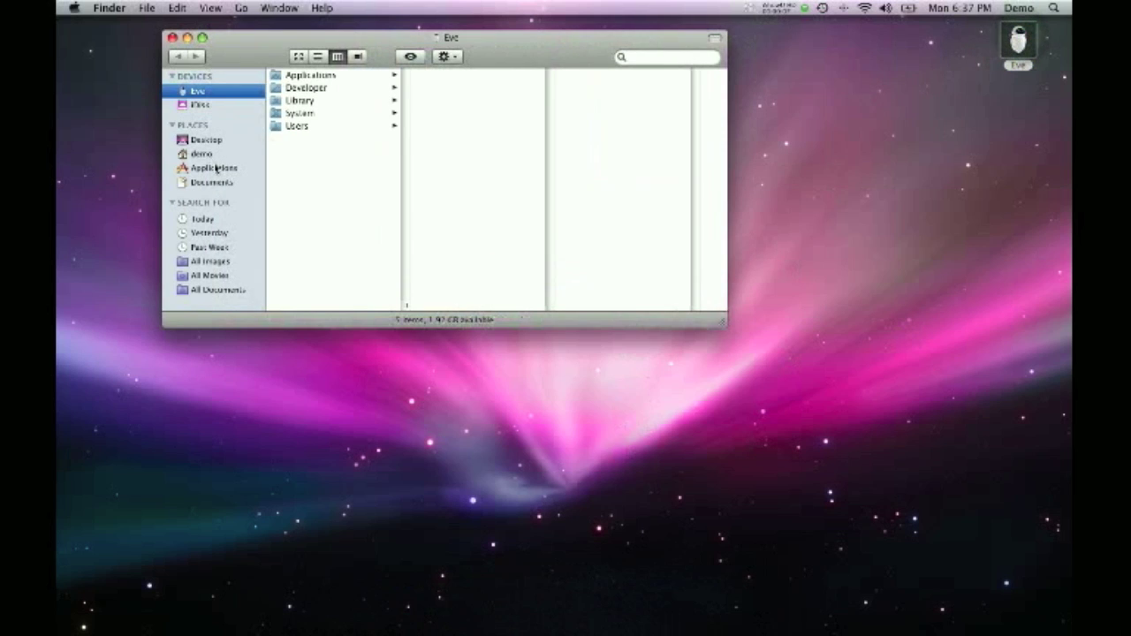
{"action": "left_click", "coordinate": [215, 168]}
{"action": "scroll", "coordinate": [295, 217], "scroll_direction": "down", "scroll_amount": 5}
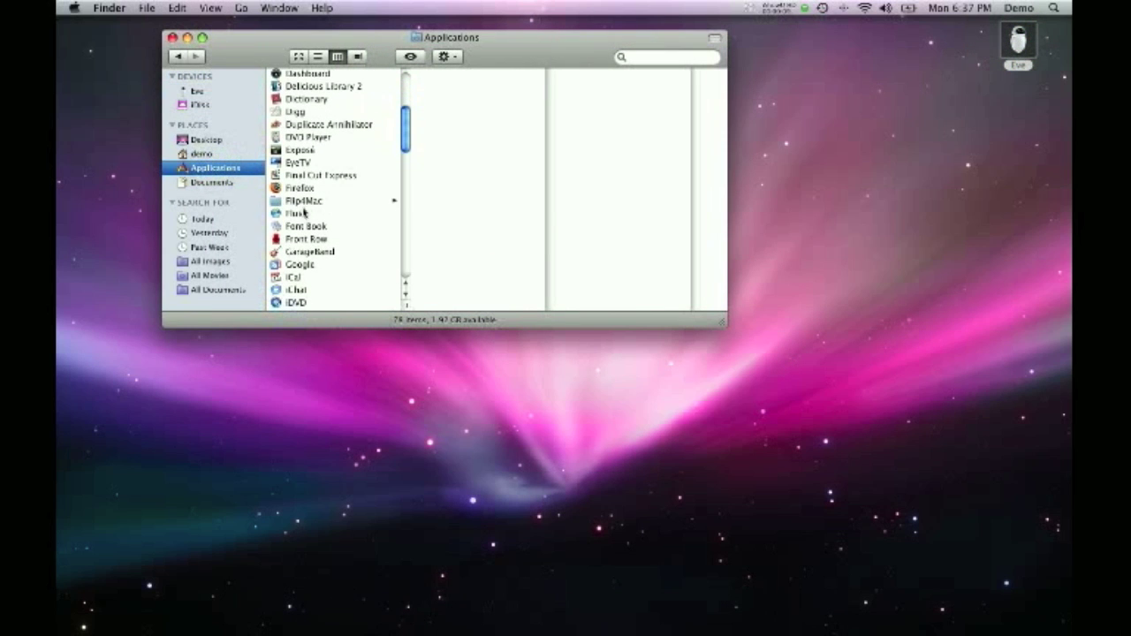
{"action": "double_click", "coordinate": [295, 215]}
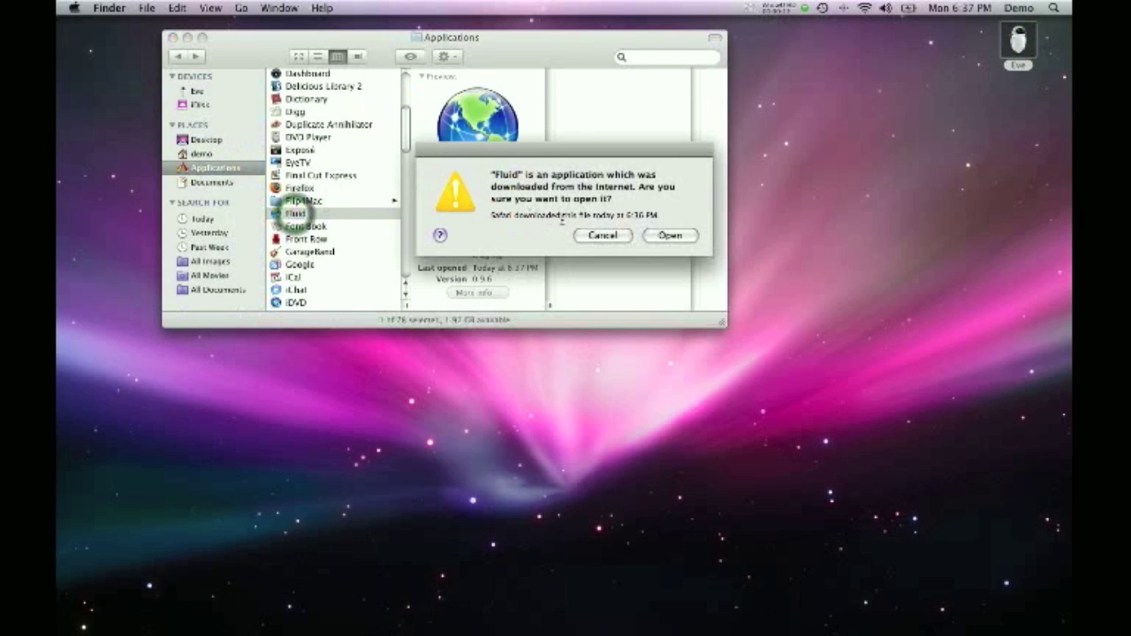
{"action": "left_click", "coordinate": [669, 235]}
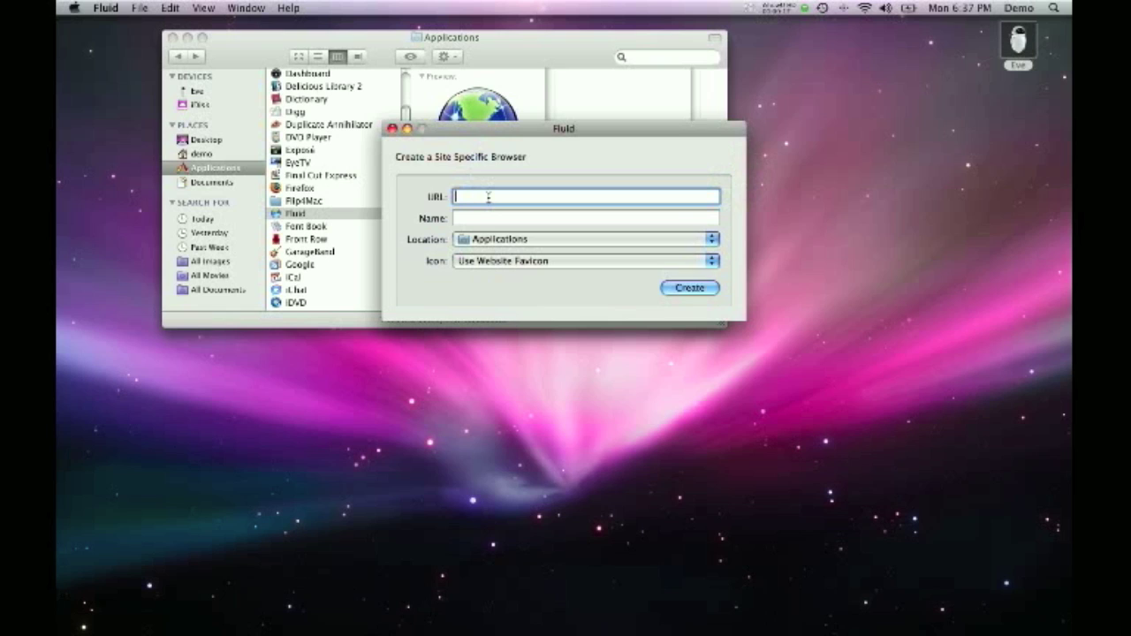
{"action": "type", "text": "http://www.friendfeed.com"}
{"action": "key", "text": "Tab"}
{"action": "type", "text": "Fr"}
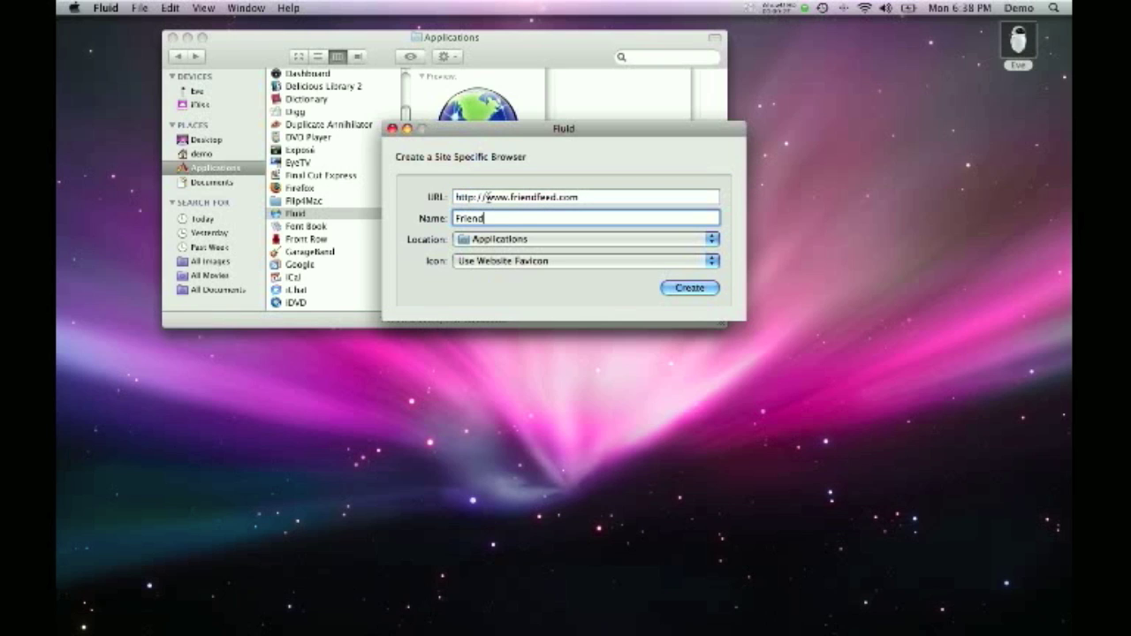
{"action": "left_click", "coordinate": [700, 289]}
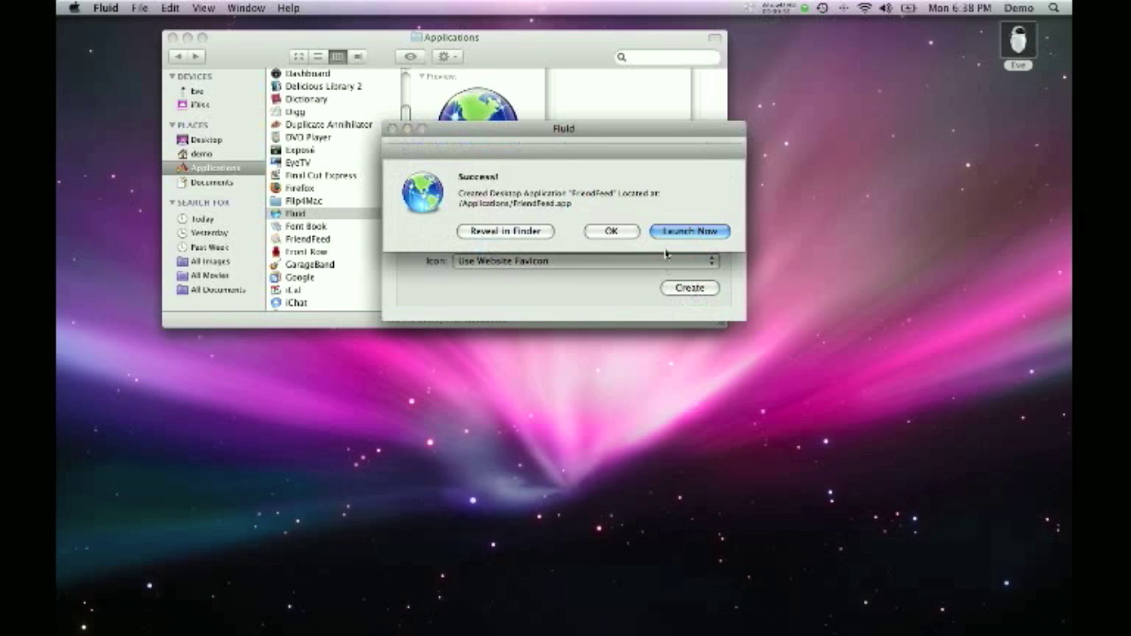
{"action": "left_click", "coordinate": [671, 232]}
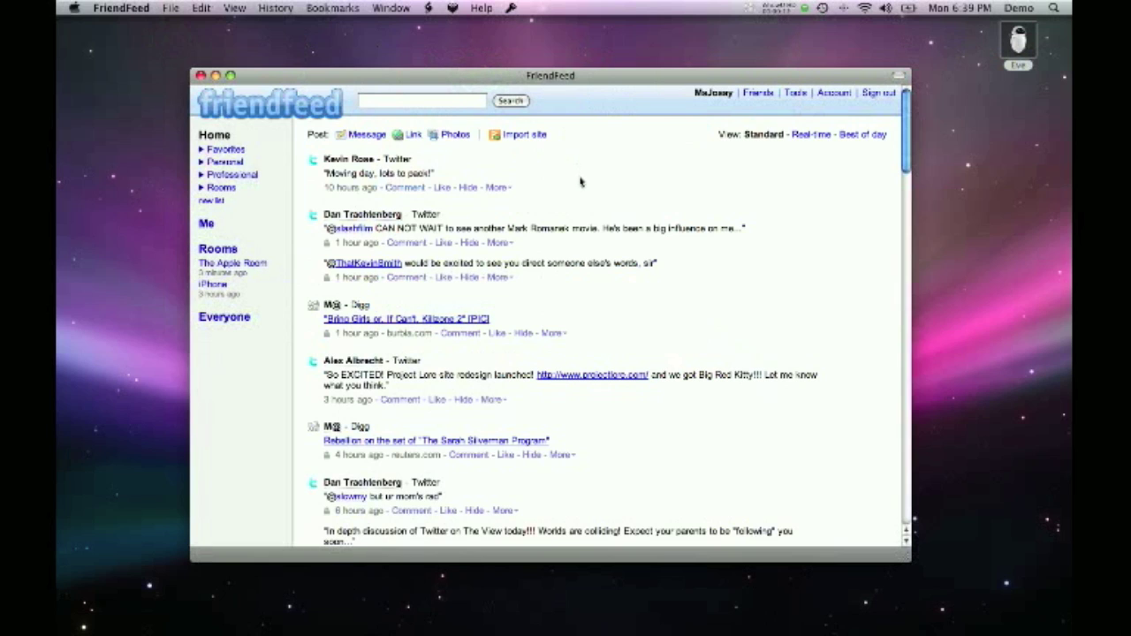
- Convert FriendFeed to a MenuExtra SSB and drop down its panel from the menu bar
{"action": "left_click", "coordinate": [123, 9]}
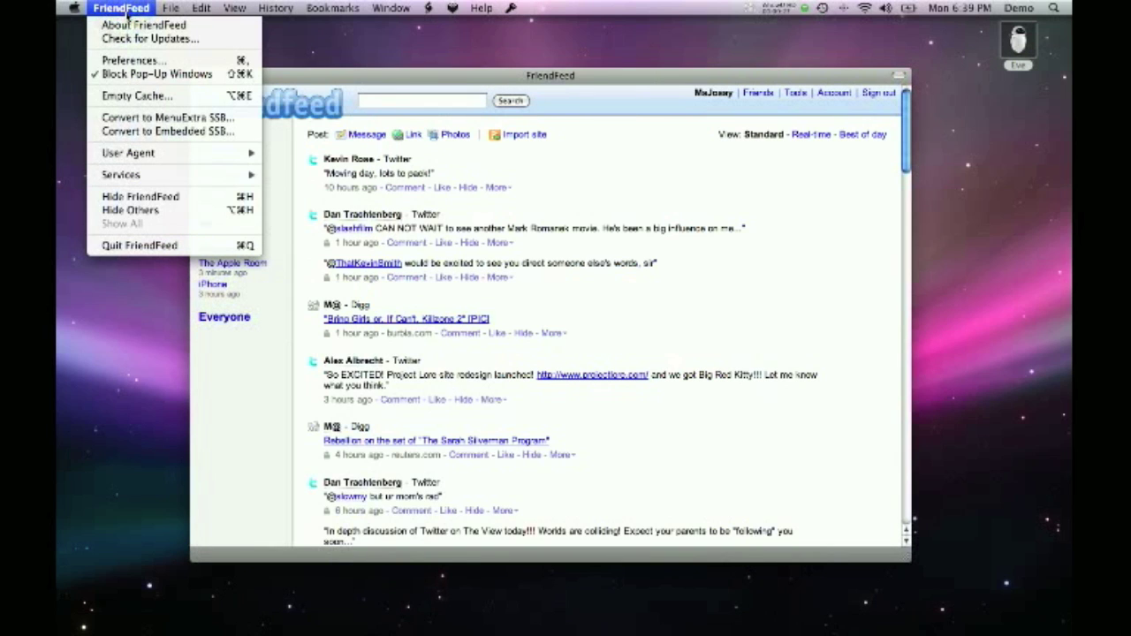
{"action": "left_click", "coordinate": [147, 123]}
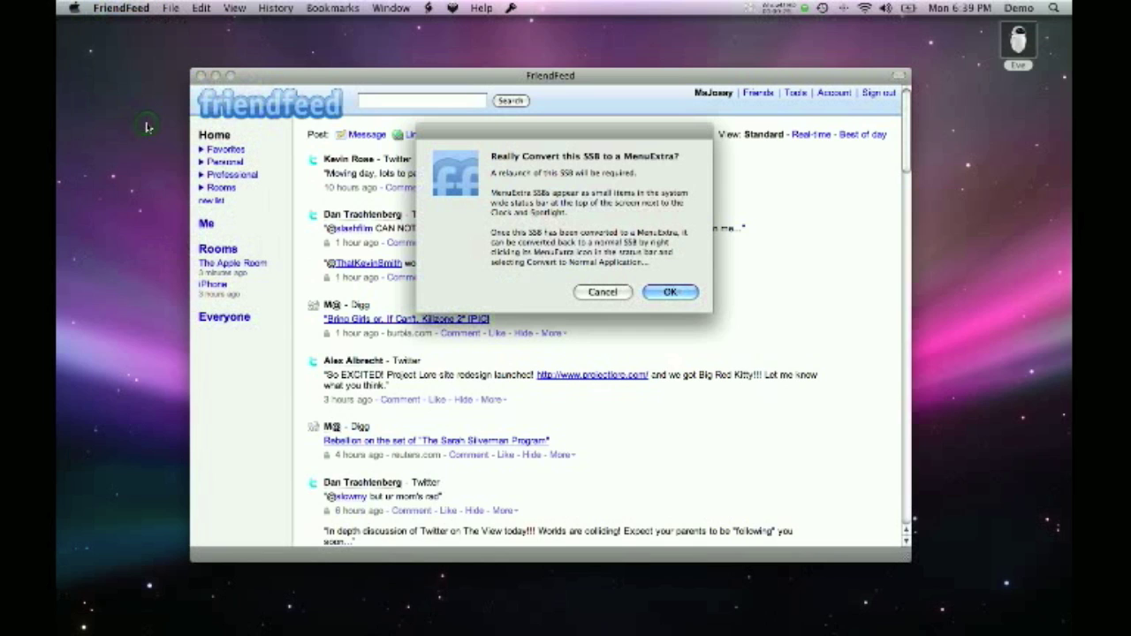
{"action": "left_click", "coordinate": [667, 291]}
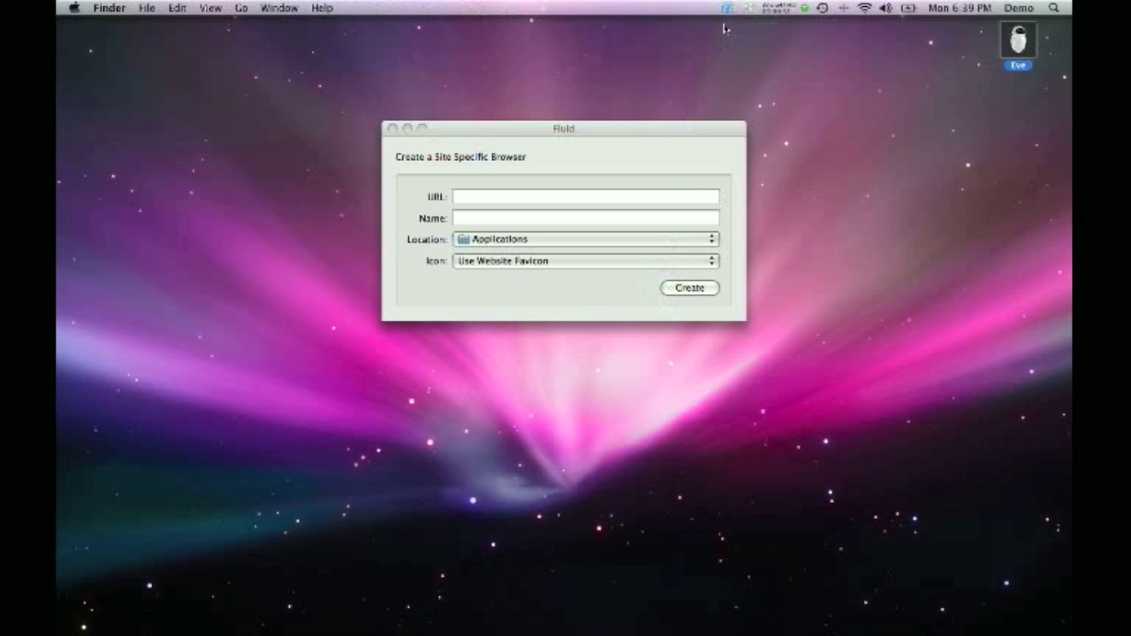
{"action": "left_click", "coordinate": [726, 9]}
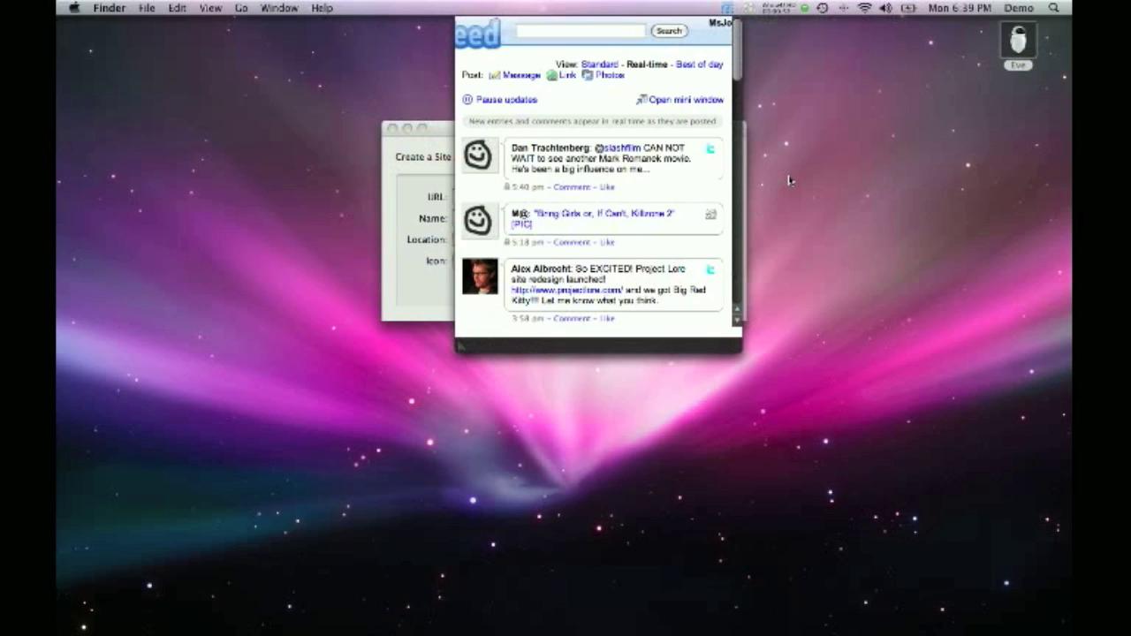
- Switch between the FriendFeed and Digg panels, then dismiss them and close Fluid's creation window
{"action": "left_click", "coordinate": [770, 78]}
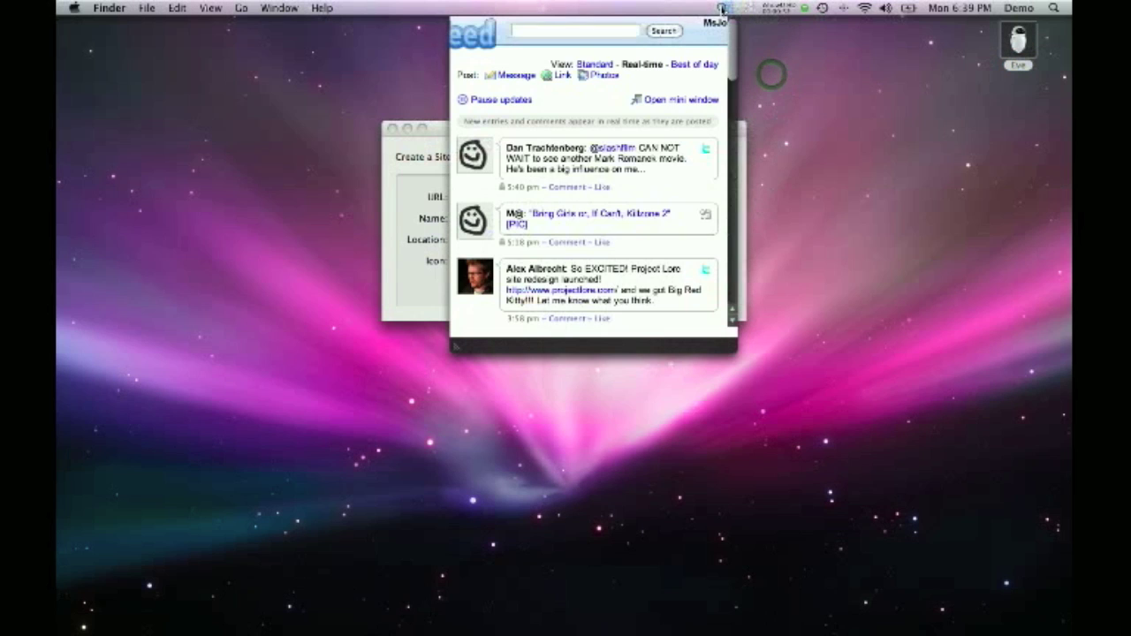
{"action": "left_click", "coordinate": [748, 8]}
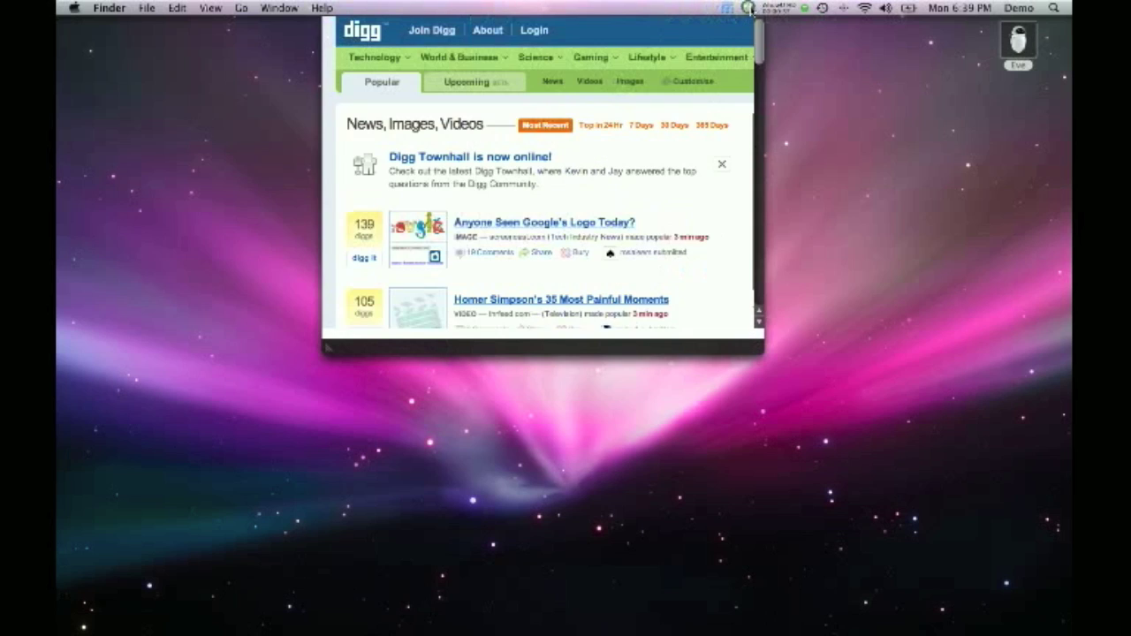
{"action": "left_click", "coordinate": [723, 9]}
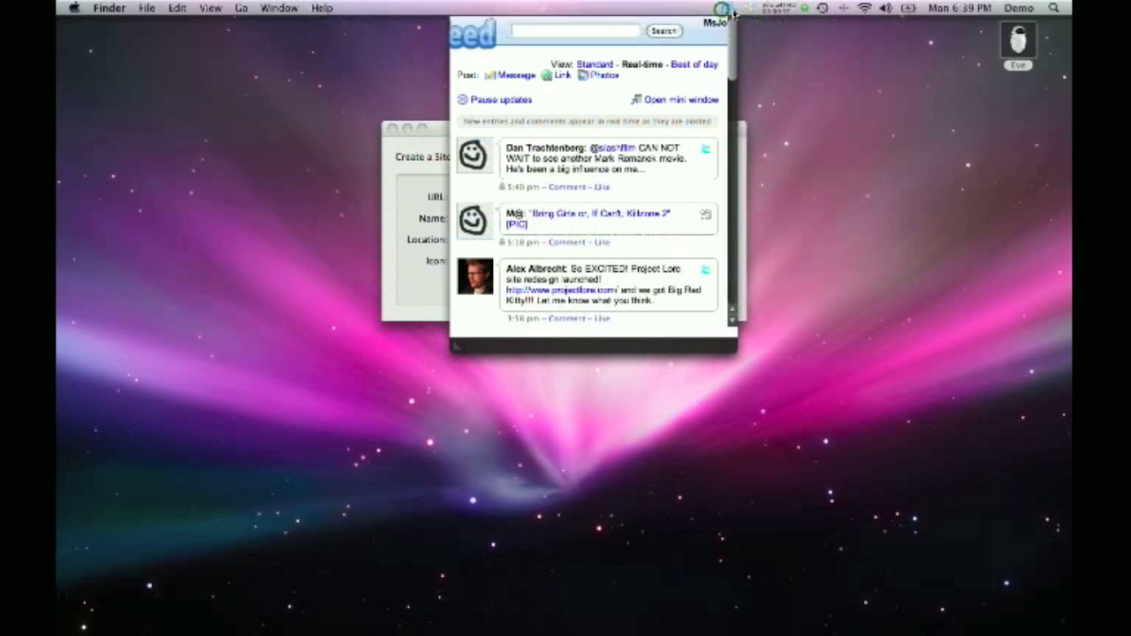
{"action": "left_click", "coordinate": [747, 9]}
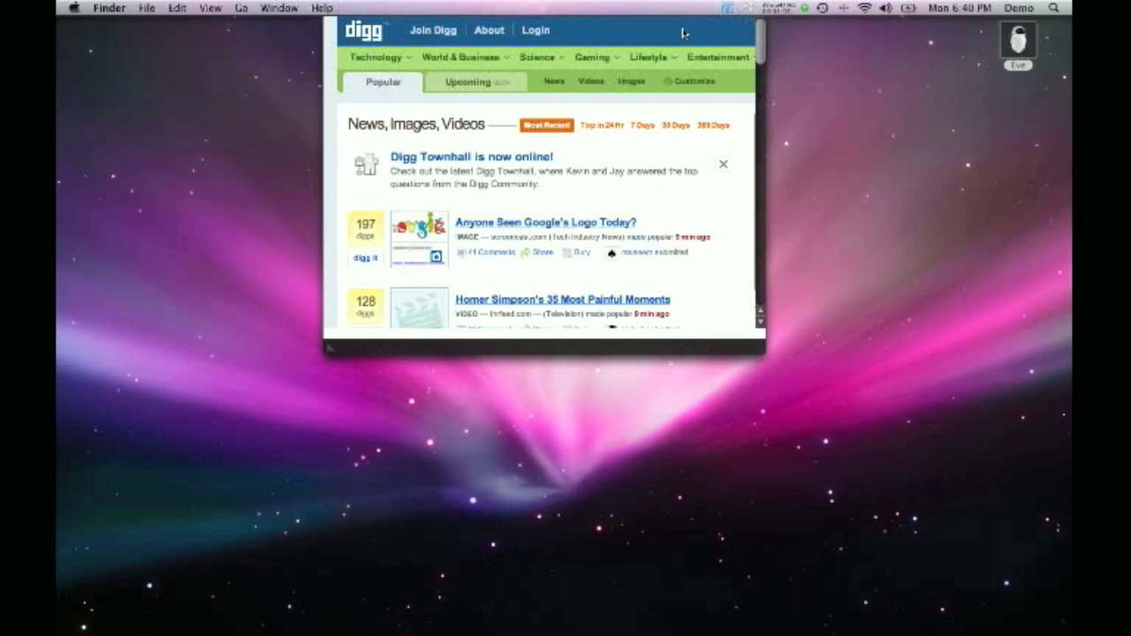
{"action": "left_click", "coordinate": [728, 9]}
{"action": "left_click", "coordinate": [788, 65]}
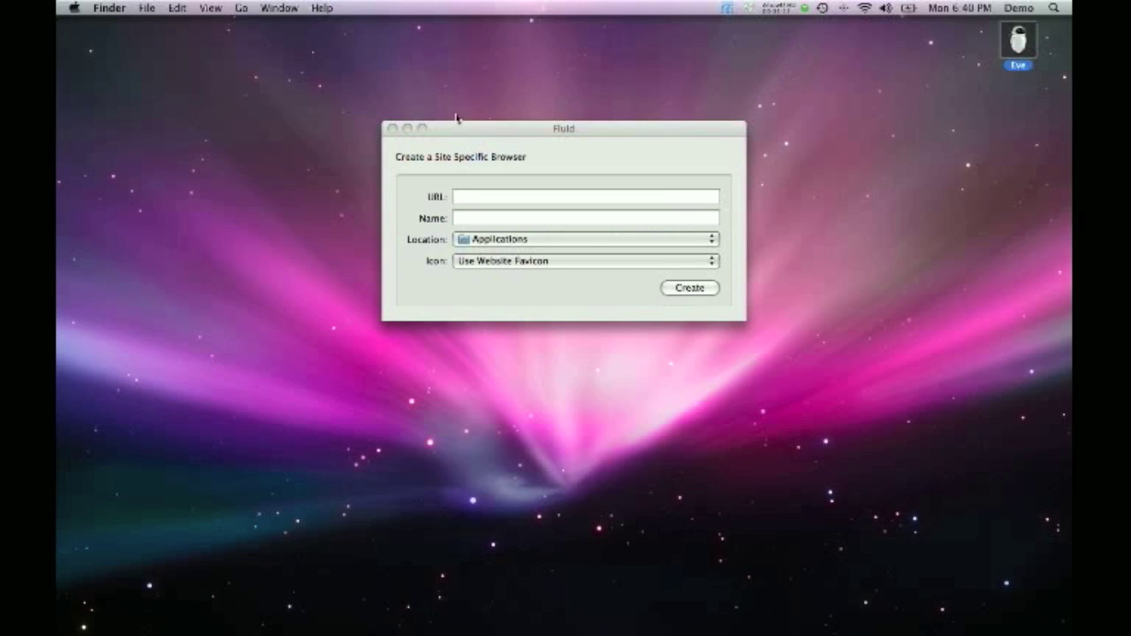
{"action": "left_click", "coordinate": [392, 129]}
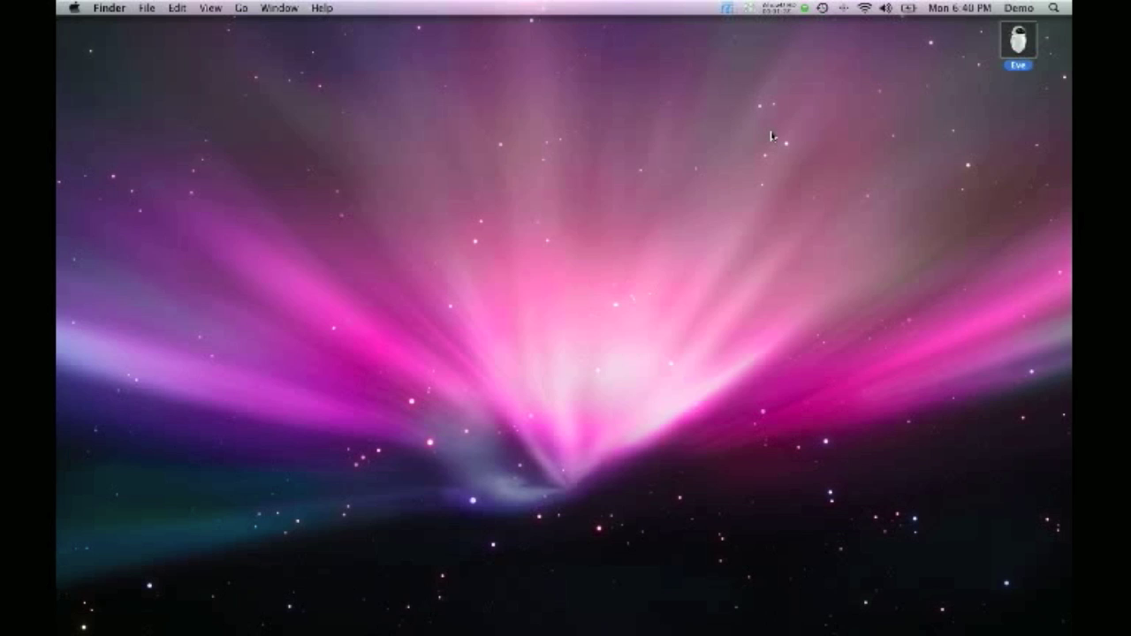
- Check the Digg and FriendFeed drop-downs once more, then close them and deselect the Eve disk
{"action": "left_click", "coordinate": [725, 9]}
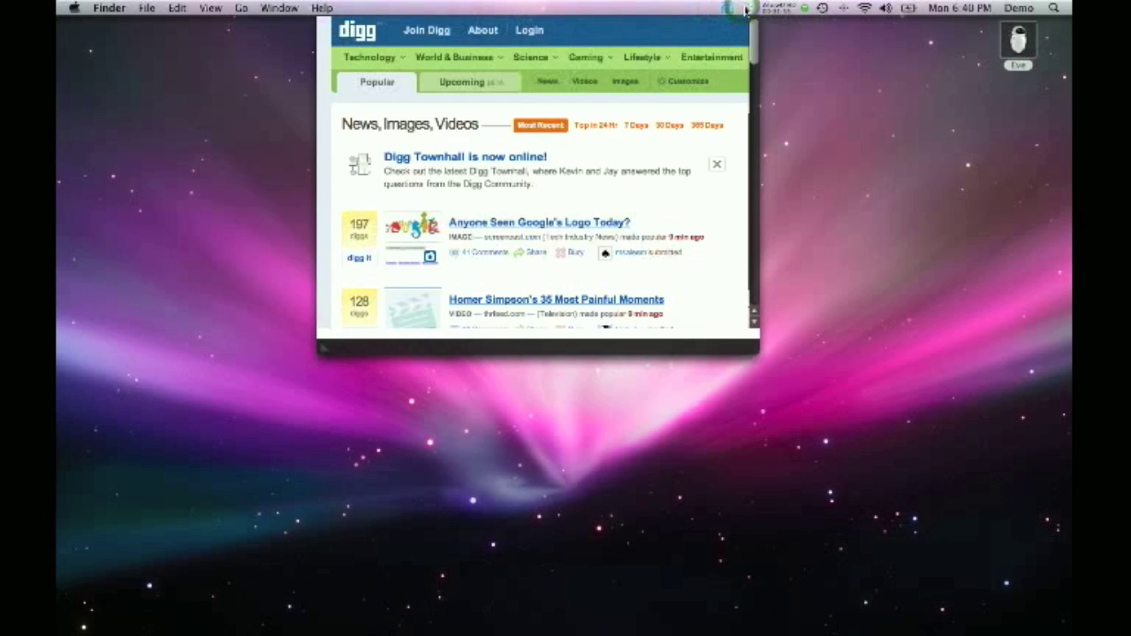
{"action": "left_click", "coordinate": [720, 9]}
{"action": "left_click", "coordinate": [663, 9]}
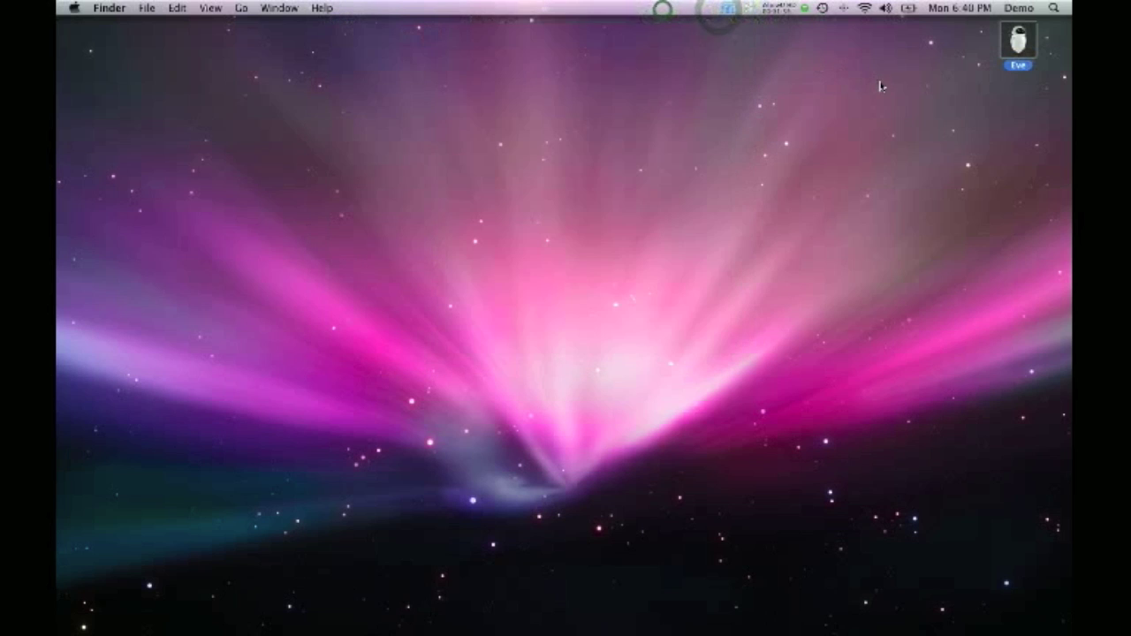
{"action": "left_click", "coordinate": [879, 86]}
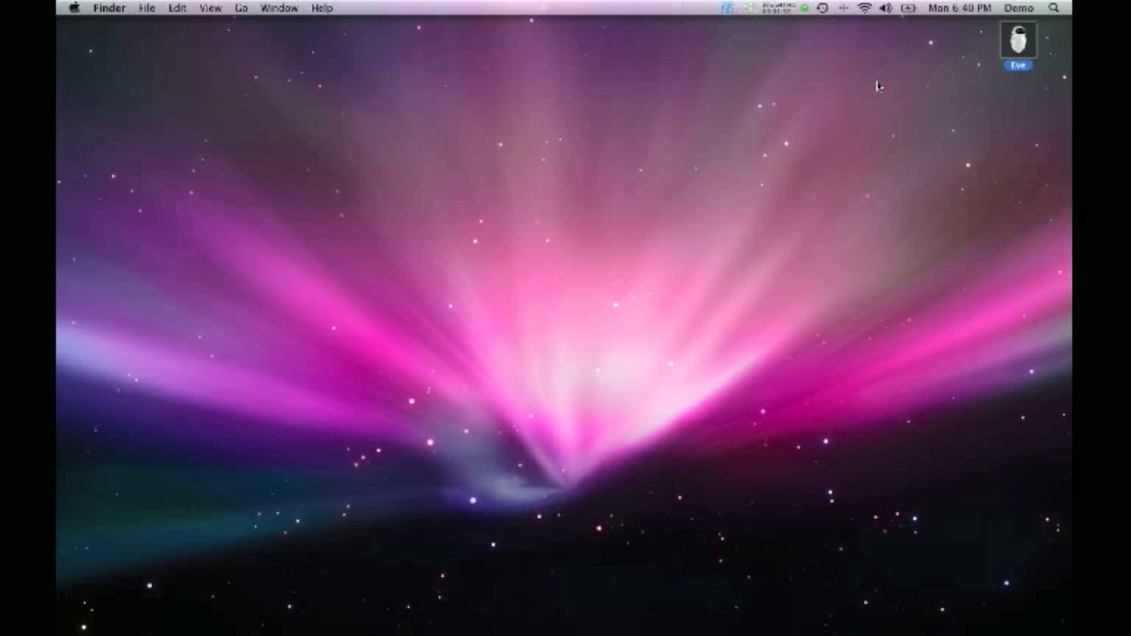
{"action": "left_click", "coordinate": [704, 344]}
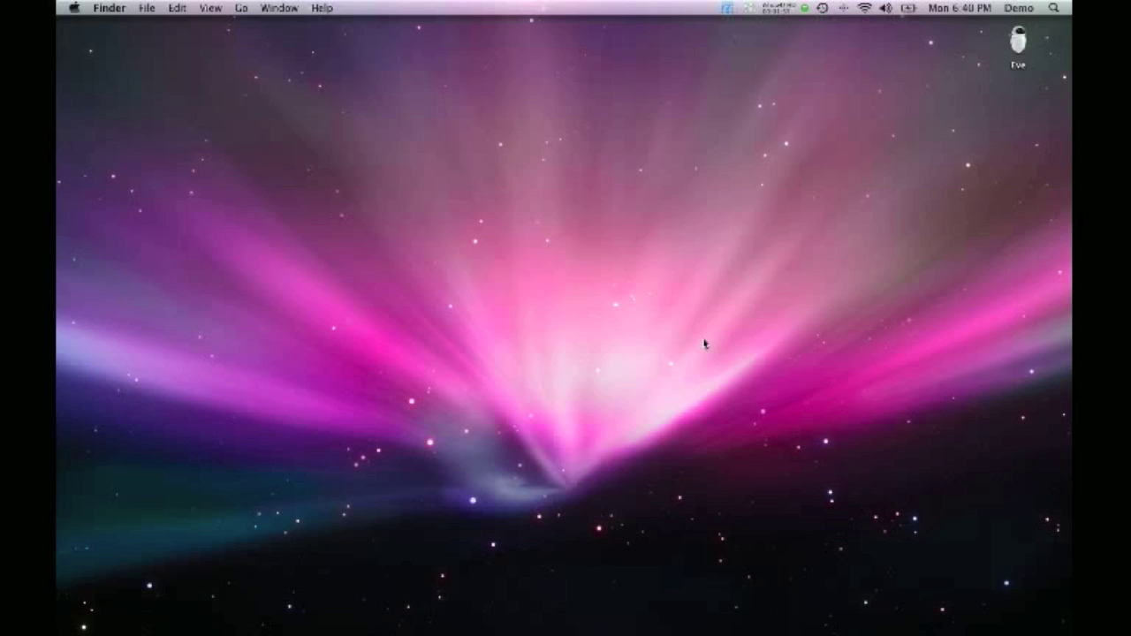